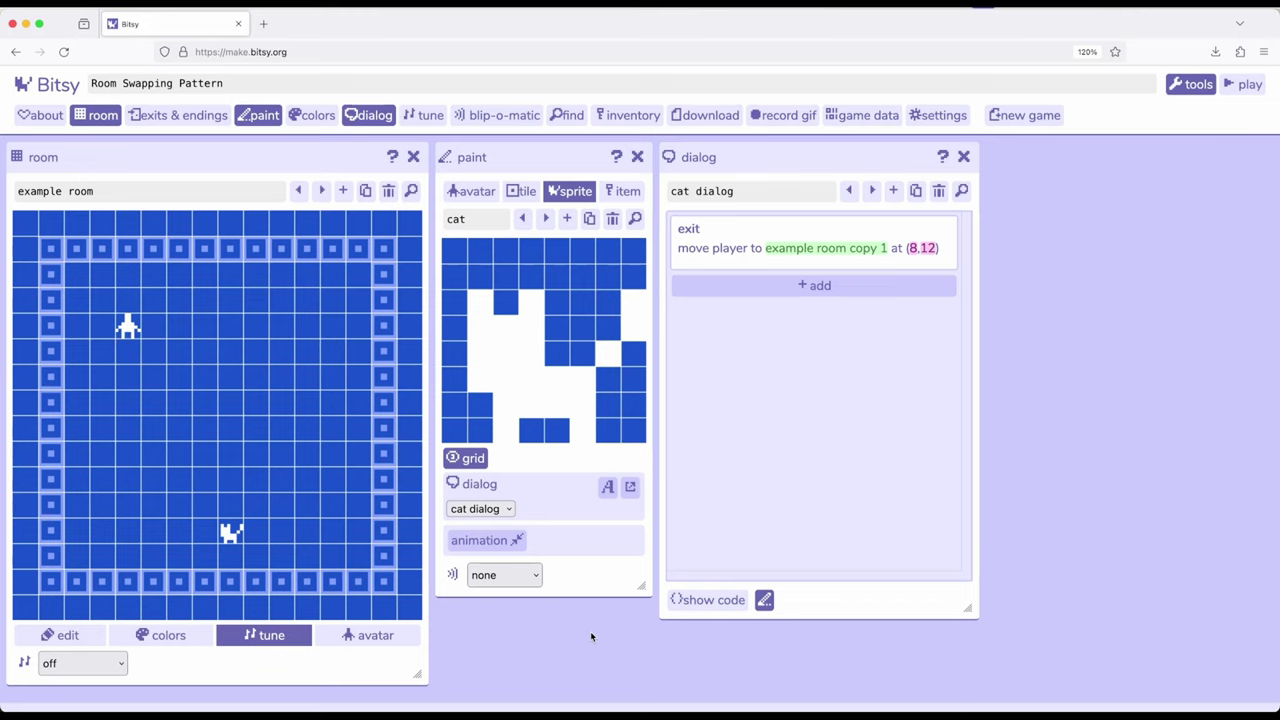
Step: Playtest the game and walk the avatar into the cat to trigger its exit
left_click(1243, 84)
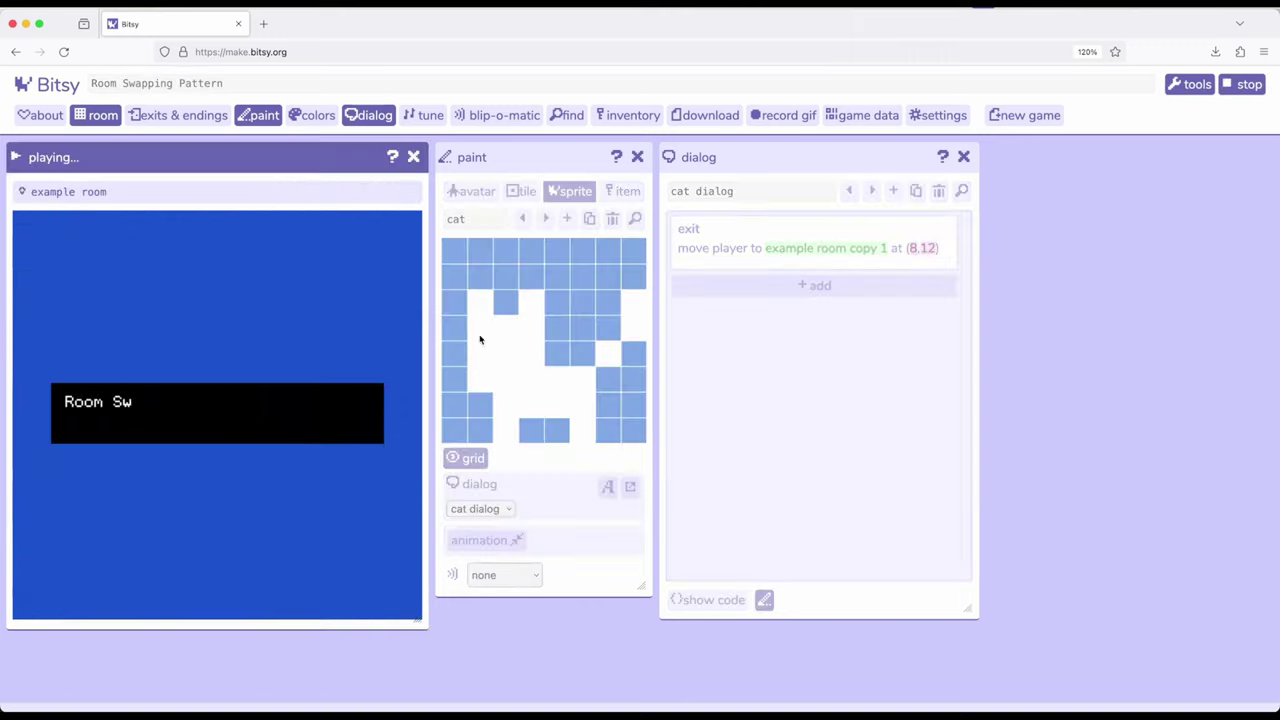
left_click(286, 463)
key("Right")
key("Down")
key("Down")
key("Down")
key("Down")
key("Down")
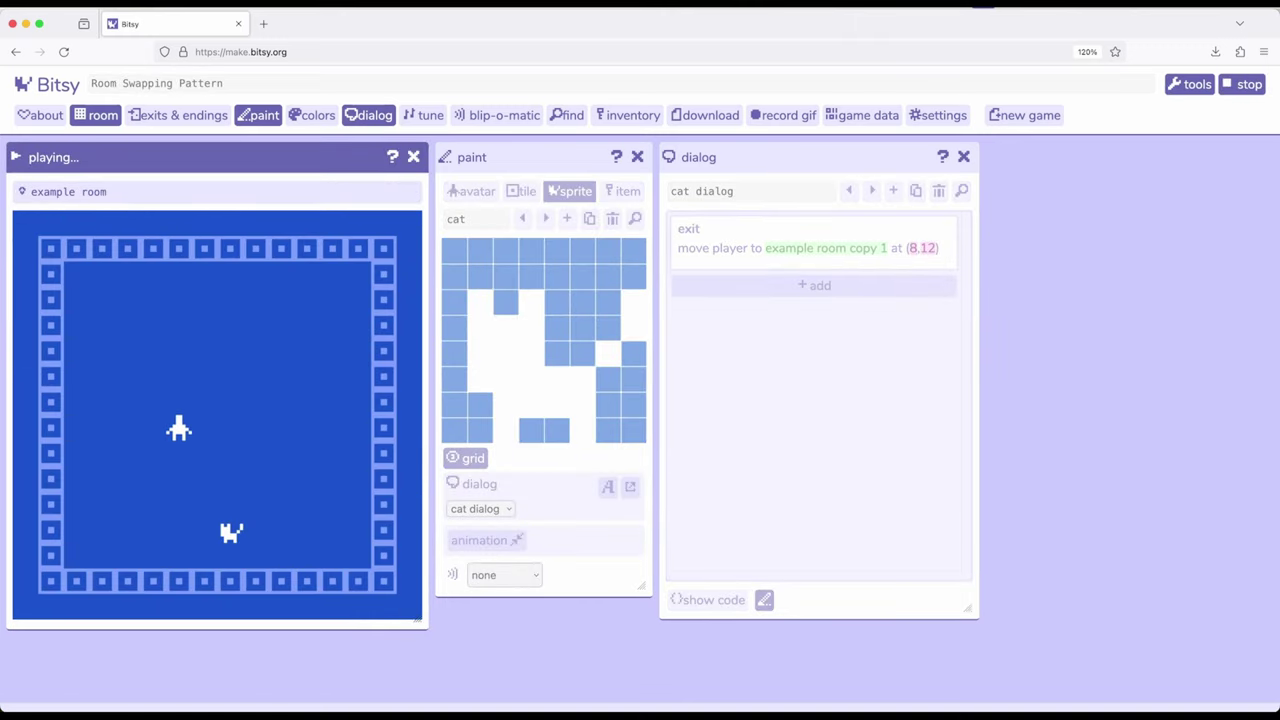
key("Down")
key("Down")
key("Down")
key("Right")
Step: Walk the avatar around example room copy 1
key("Right")
key("Right")
key("Up")
key("Up")
key("Up")
key("Up")
key("Up")
key("Left")
key("Left")
key("Left")
key("Down")
key("Down")
key("Right")
key("Right")
key("Right")
key("Right")
key("Down")
key("Down")
key("Down")
key("Left")
key("Left")
key("Left")
key("Up")
key("Up")
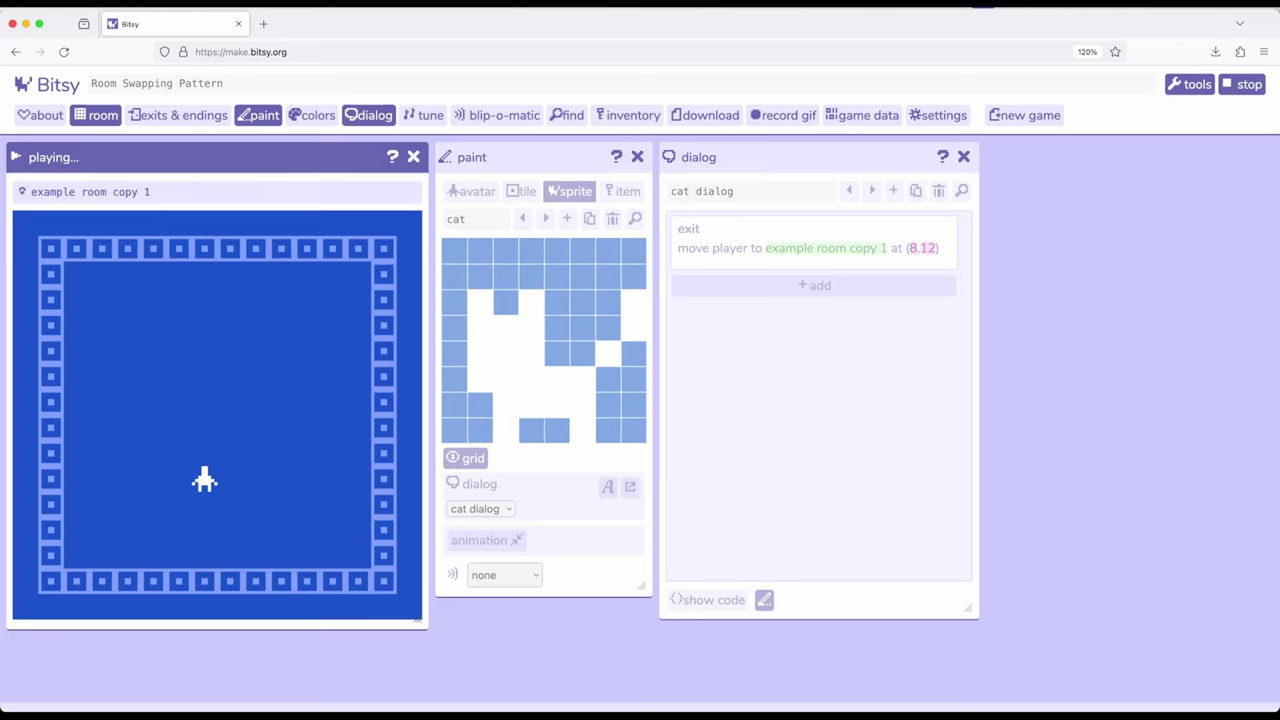
key("Up")
Step: Stop playtesting and open the cat dialog's exit to example room copy 1 for editing
left_click(1247, 87)
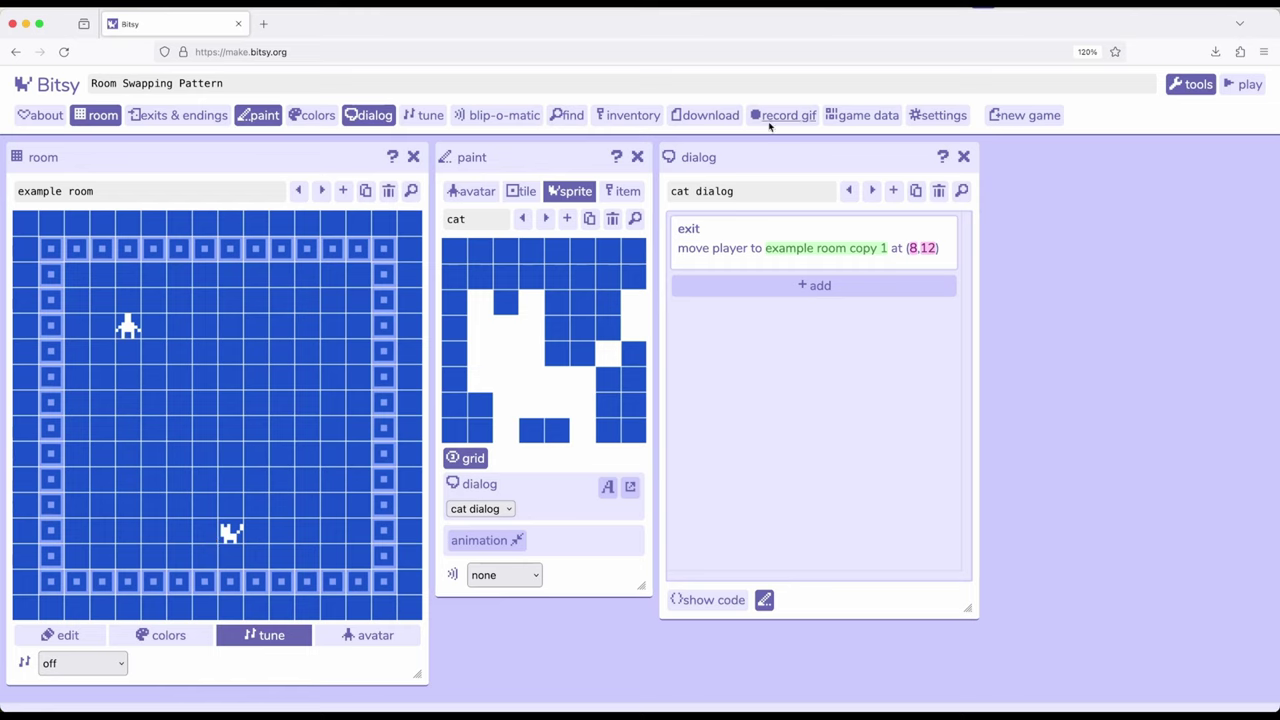
left_click(784, 158)
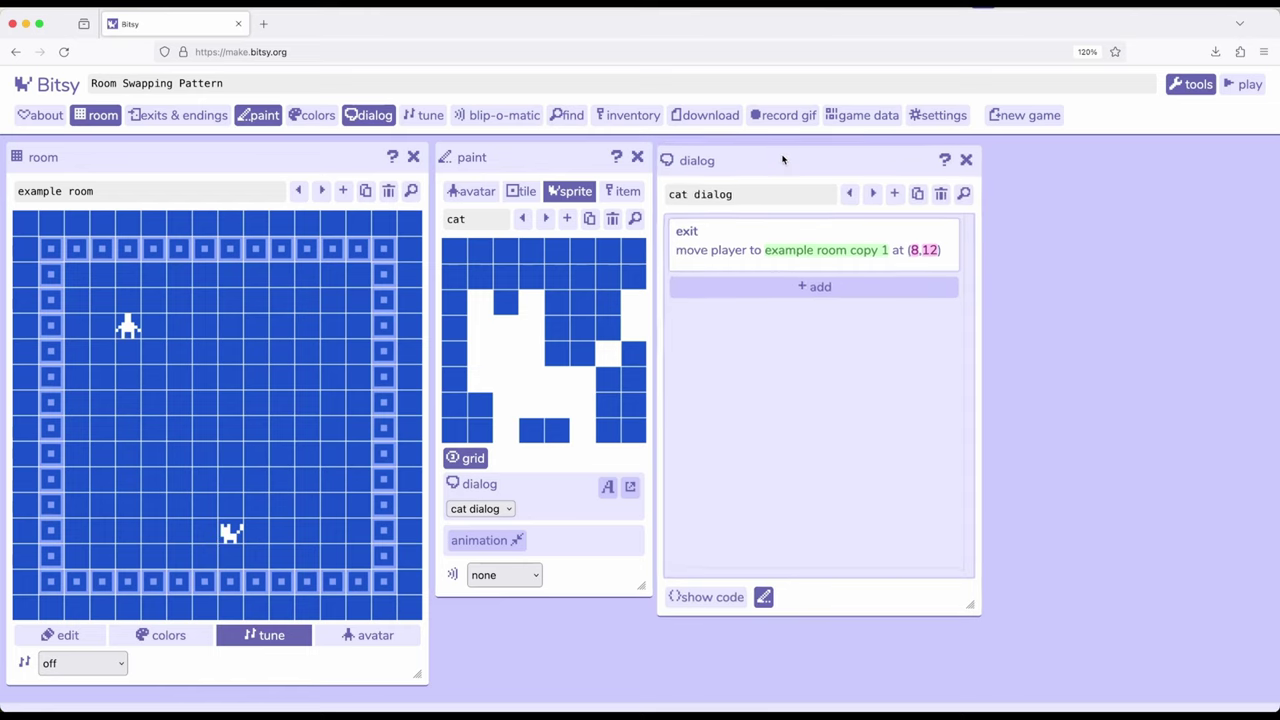
left_click(700, 232)
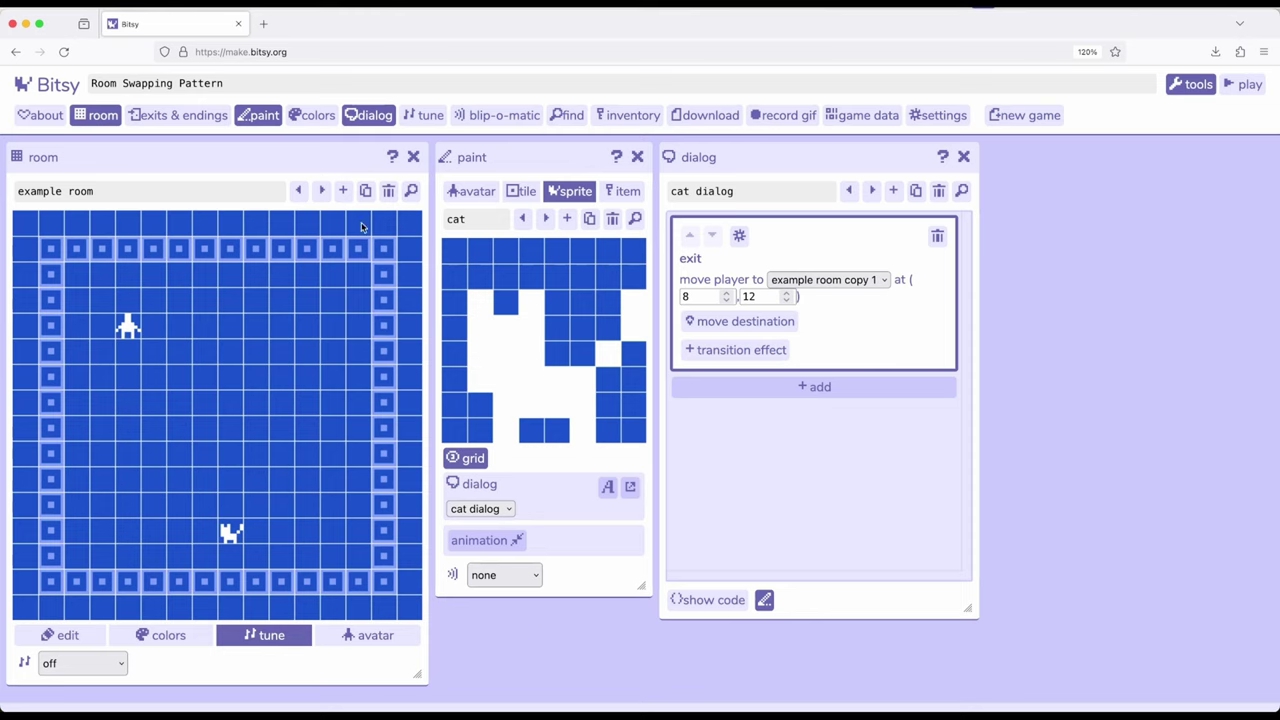
left_click(321, 190)
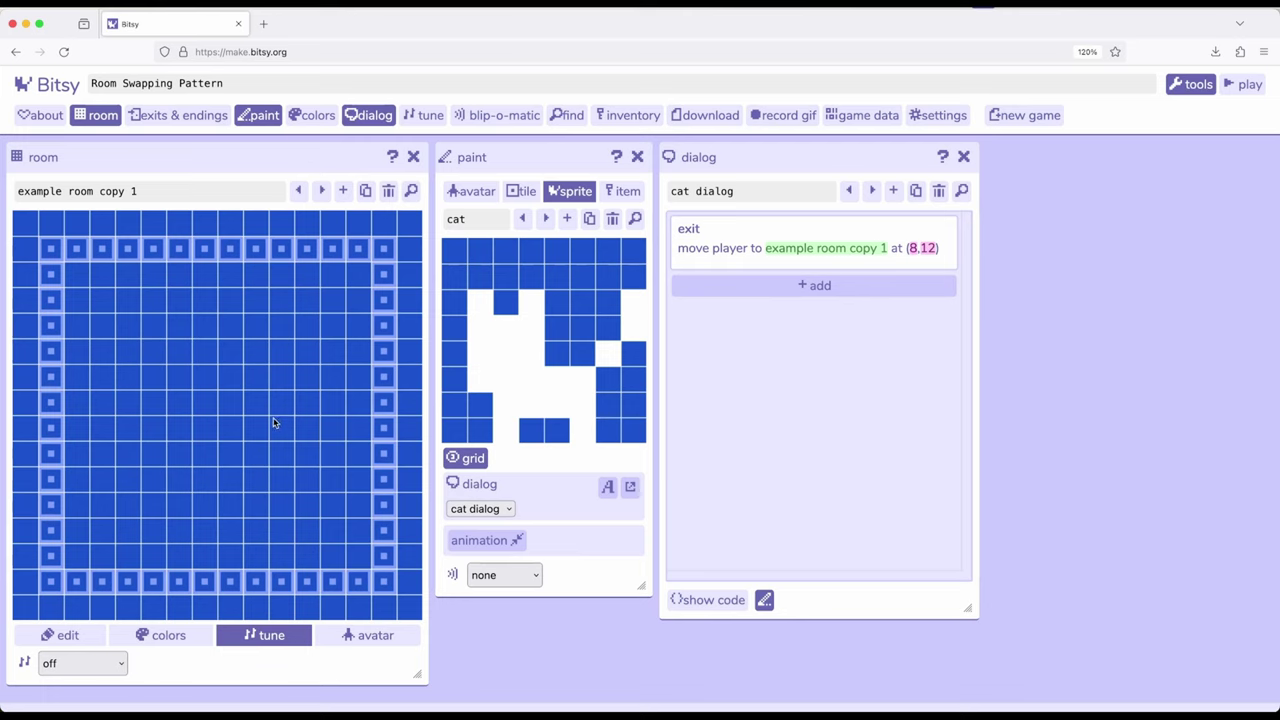
left_click(299, 191)
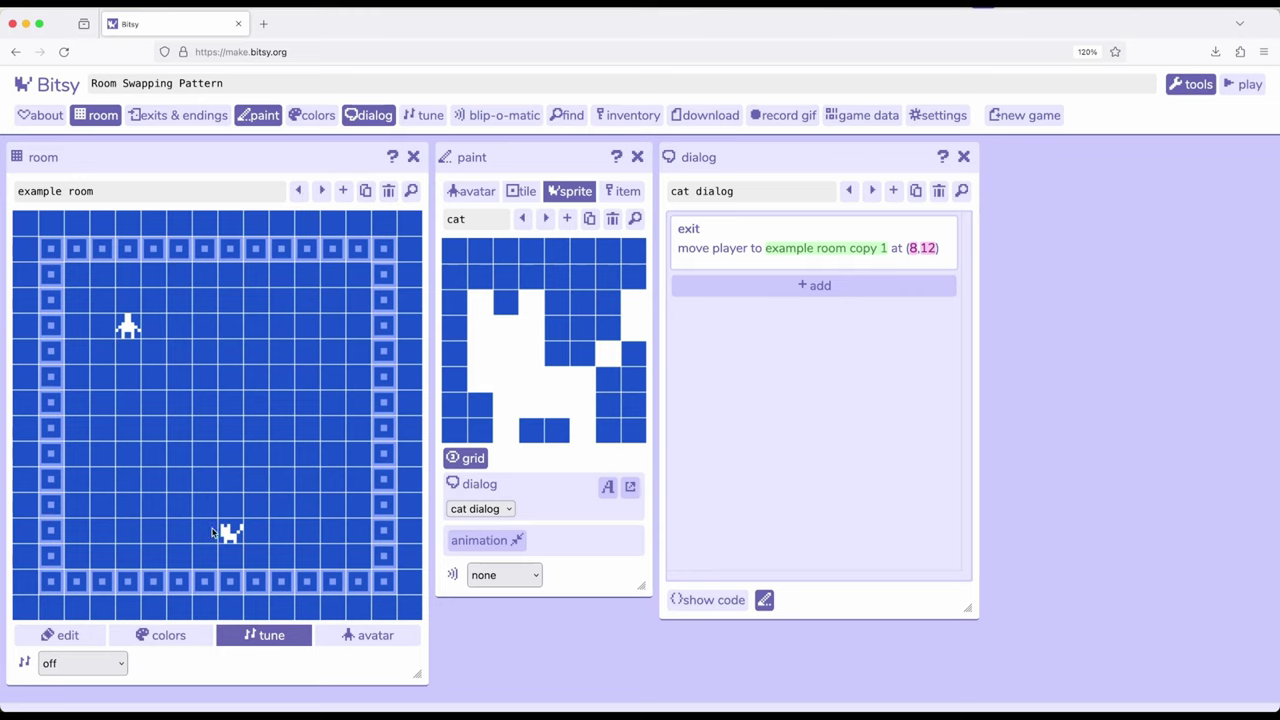
Step: Place the cat sprite in example room copy 1, then playtest by walking the avatar around
left_click(321, 191)
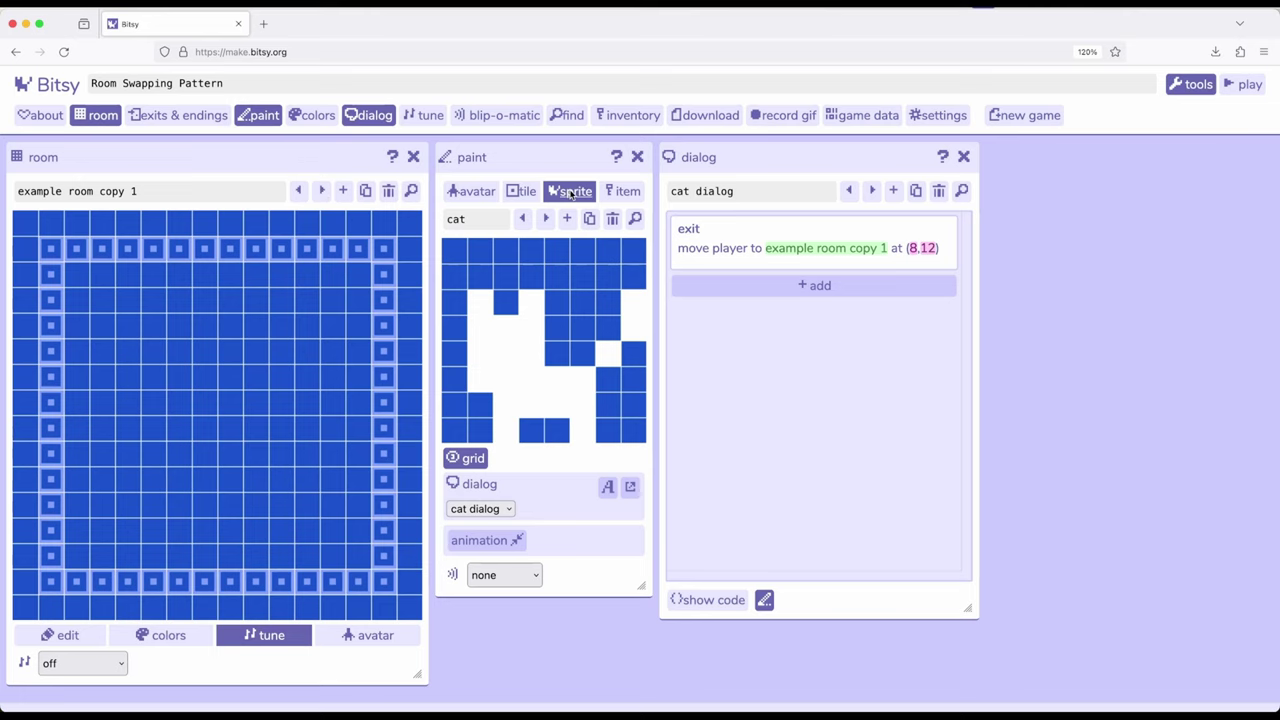
left_click(305, 378)
left_click(1248, 85)
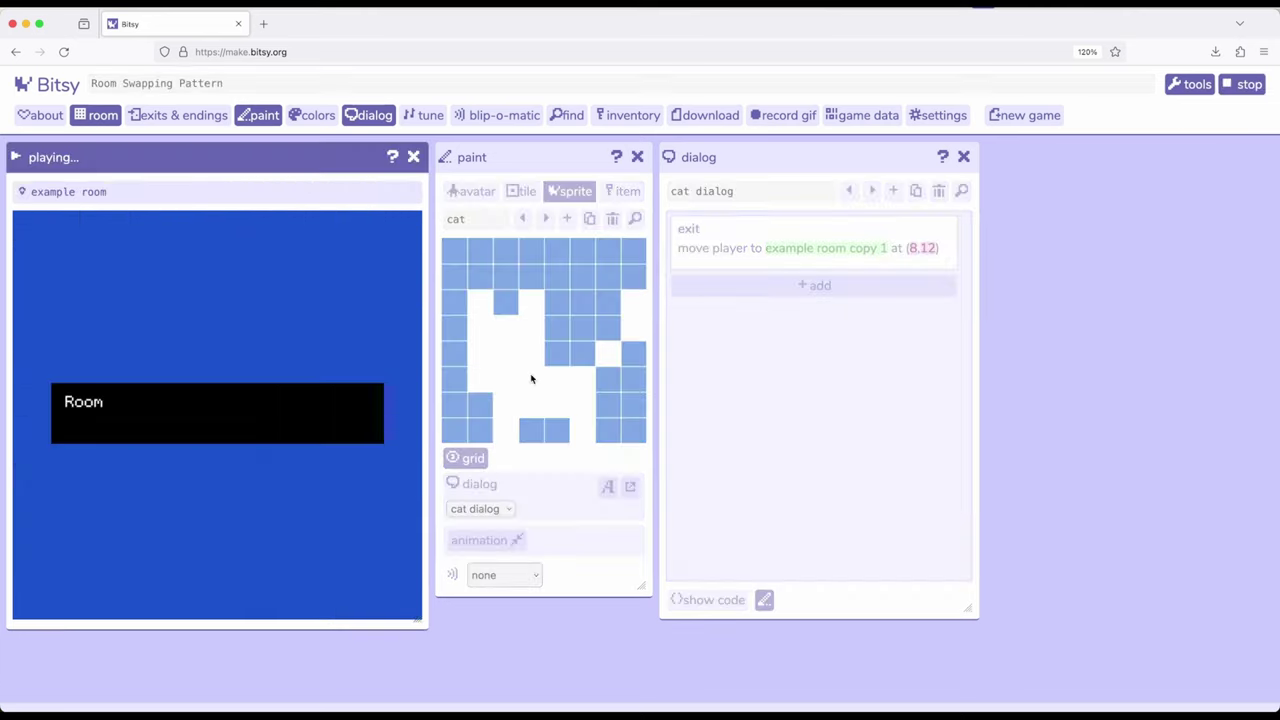
key("space")
key("Right")
key("Right")
key("Down")
key("Down")
key("Down")
key("Down")
key("Down")
key("Down")
key("Down")
key("Down")
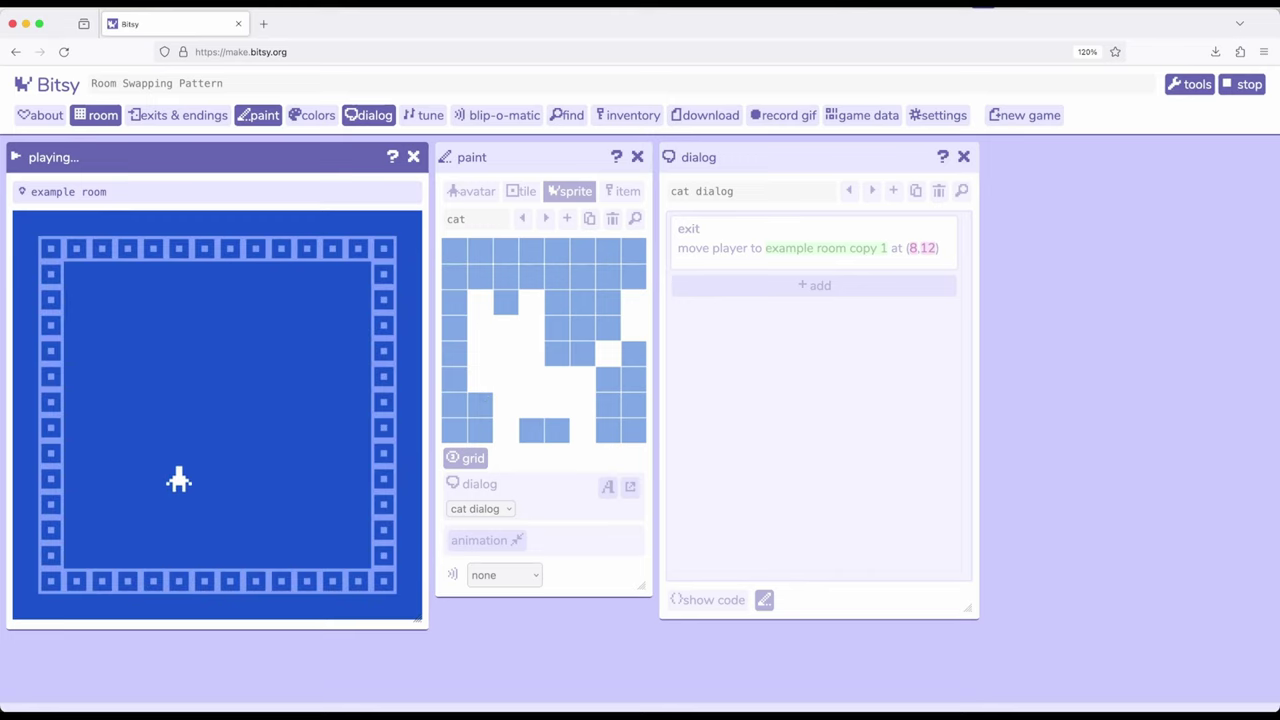
key("Right")
key("Right")
key("Right")
key("Up")
key("Up")
key("Up")
key("Left")
Step: Stop playtesting and place the cat back near the bottom of example room
left_click(1242, 85)
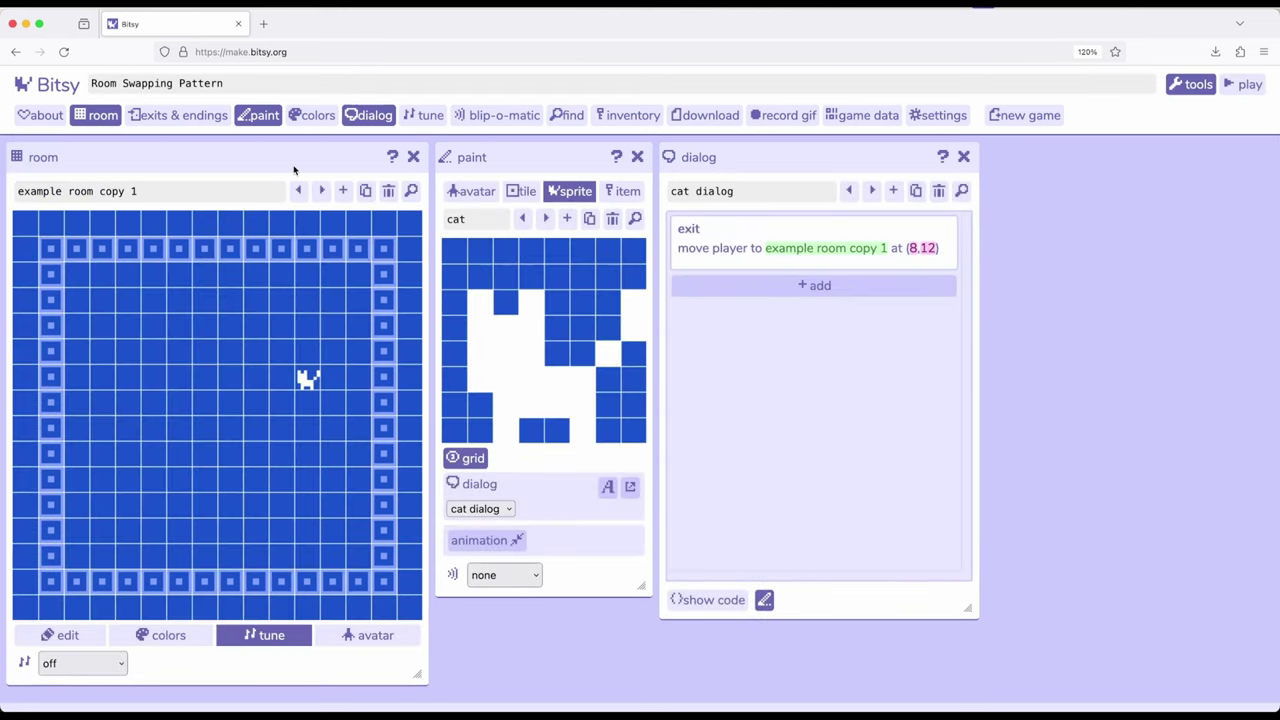
left_click(299, 192)
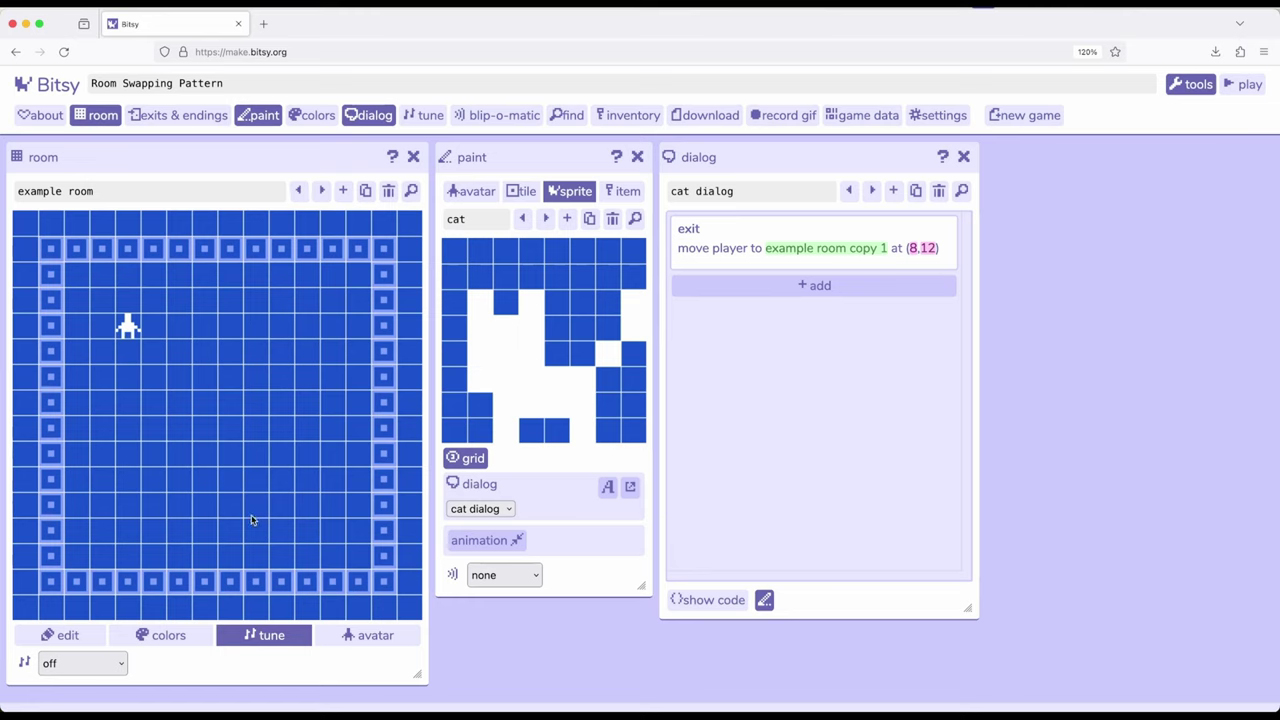
left_click(228, 532)
Step: Place the cat in example room copy 1, then restore it in example room
left_click(320, 192)
left_click(280, 329)
left_click(300, 190)
left_click(229, 533)
Step: Duplicate the cat as sprite b and place sprite b in example room copy 1
left_click(590, 219)
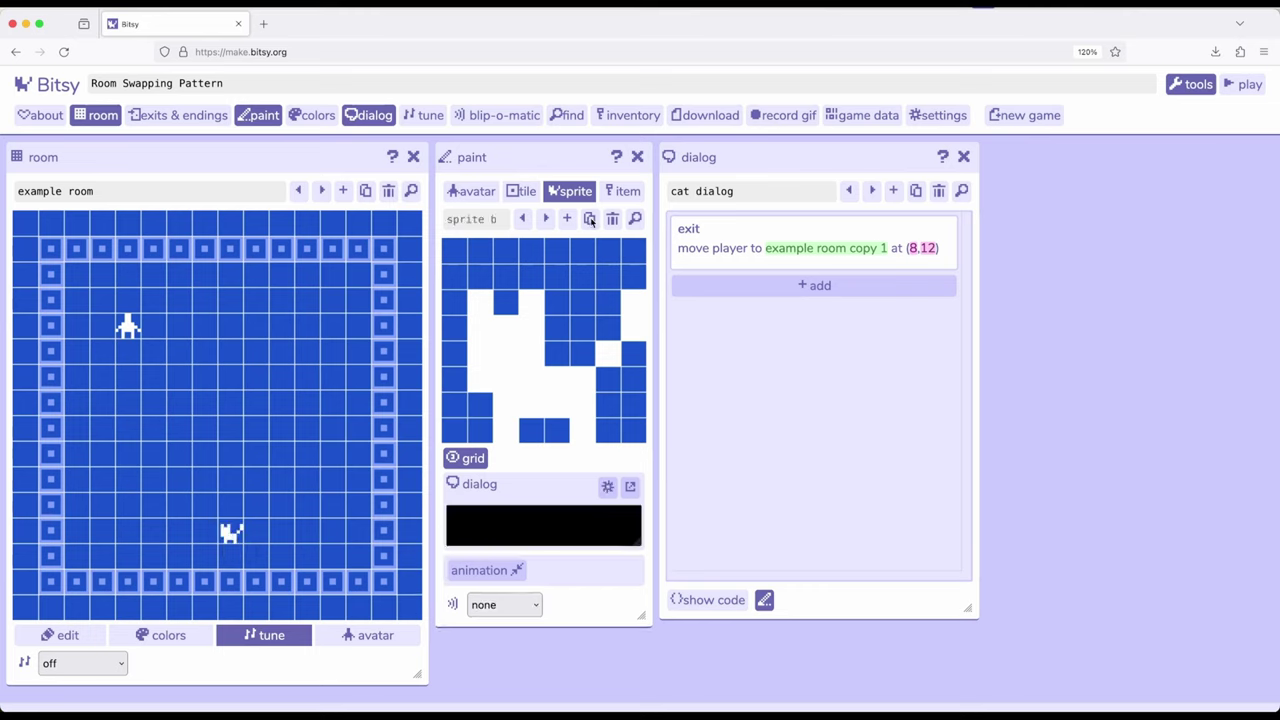
left_click(321, 190)
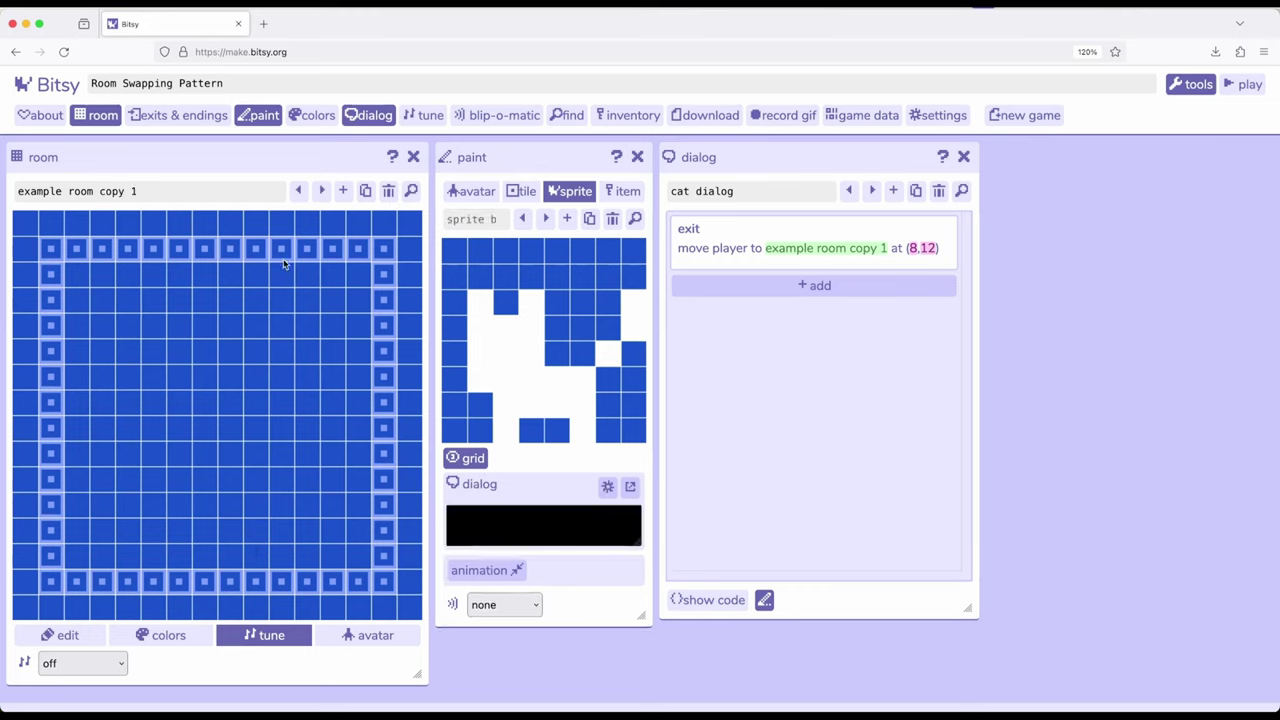
left_click(306, 330)
left_click(524, 219)
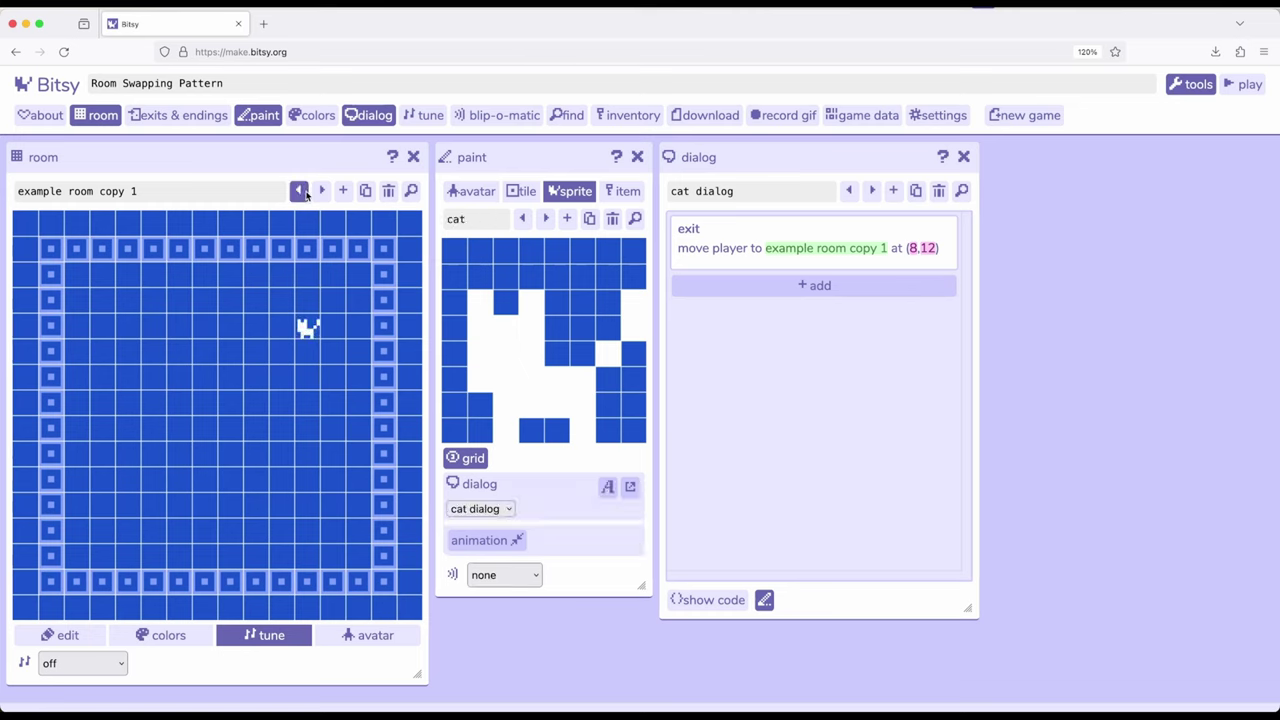
left_click(303, 192)
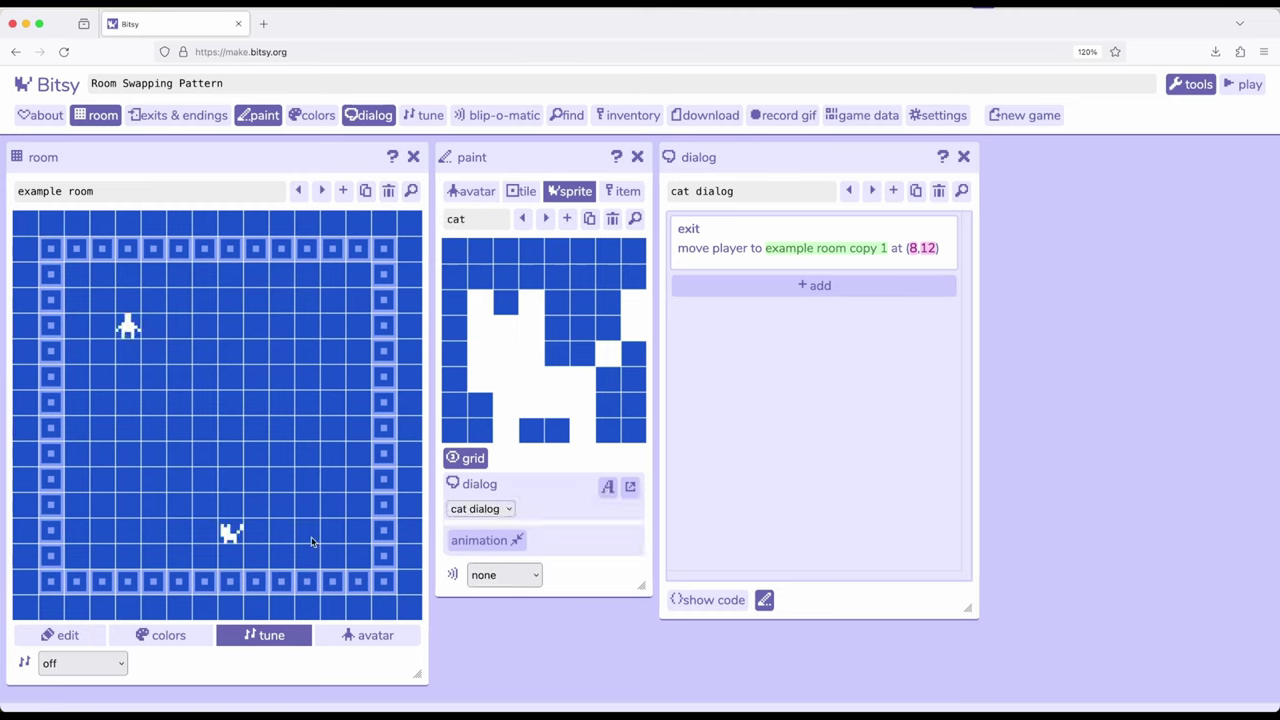
Step: Playtest, walking the avatar into the cat to land in example room copy 1
left_click(1246, 86)
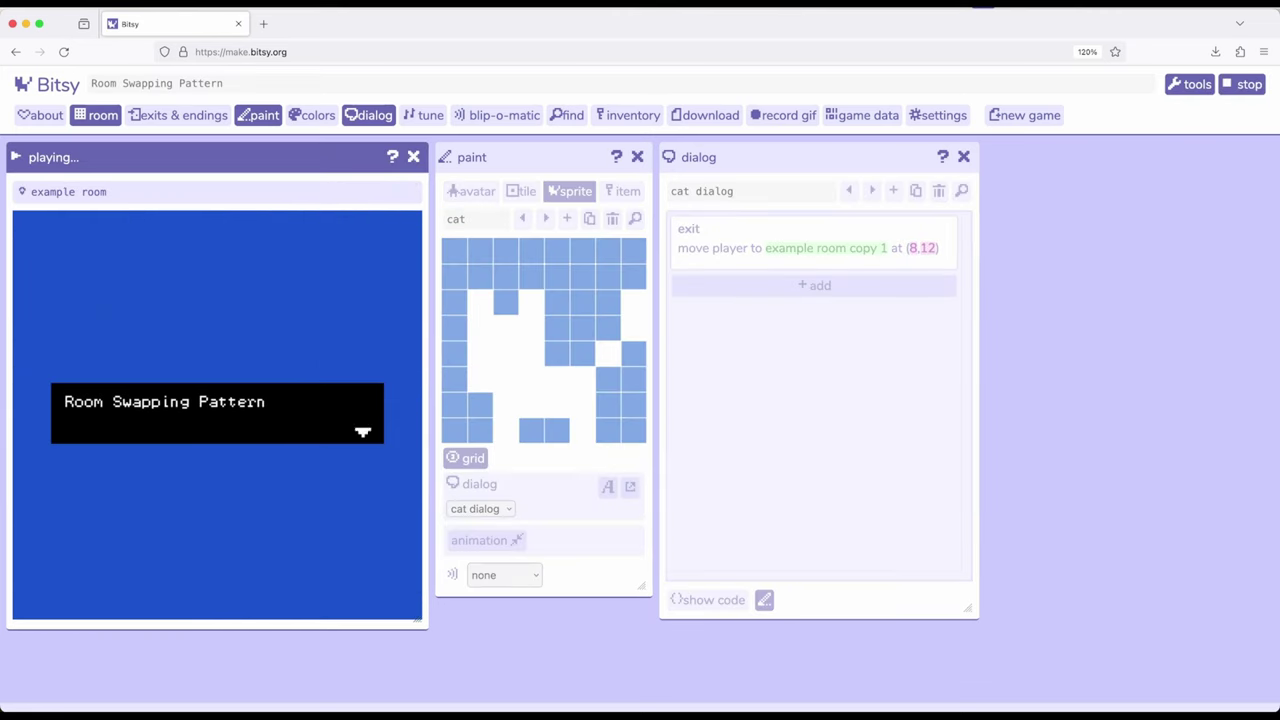
key("Right")
key("Down")
key("Down")
key("Down")
key("Down")
key("Down")
key("Down")
key("Right")
key("Down")
key("Right")
key("Down")
key("Right")
key("Up")
key("Up")
key("Up")
key("Up")
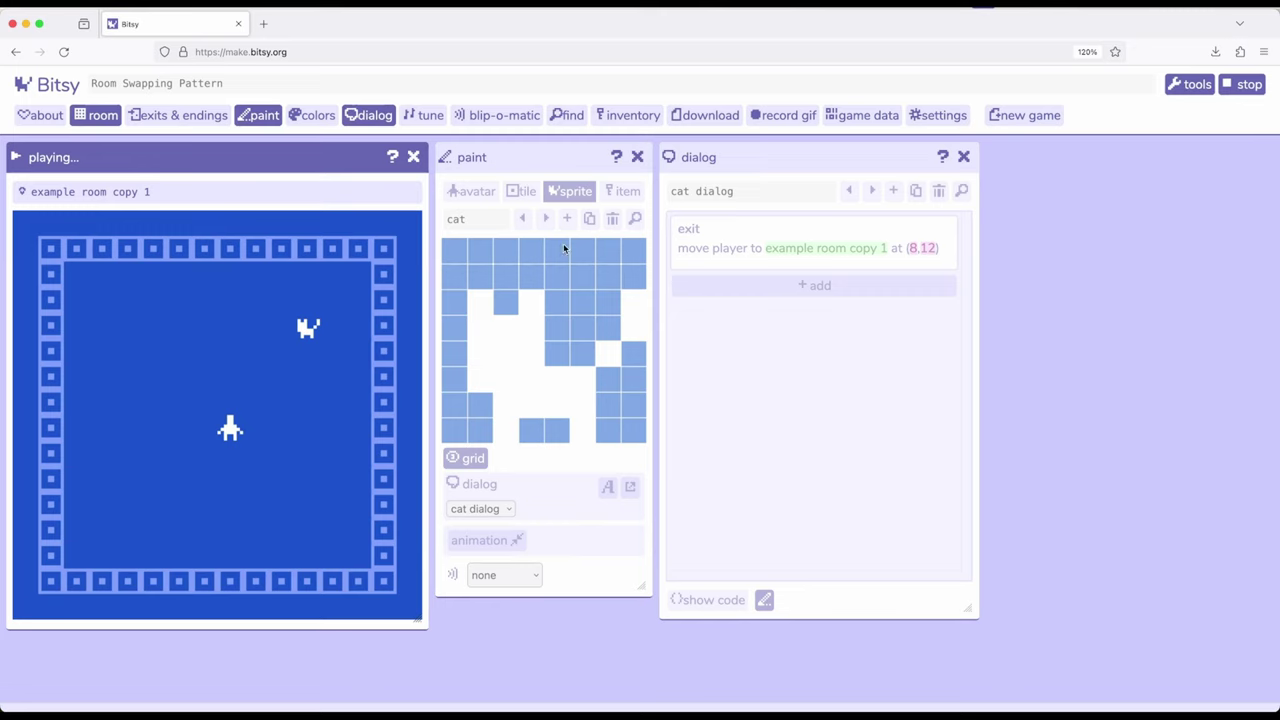
Step: Stop the playtest to return to the example room editor
left_click(1243, 85)
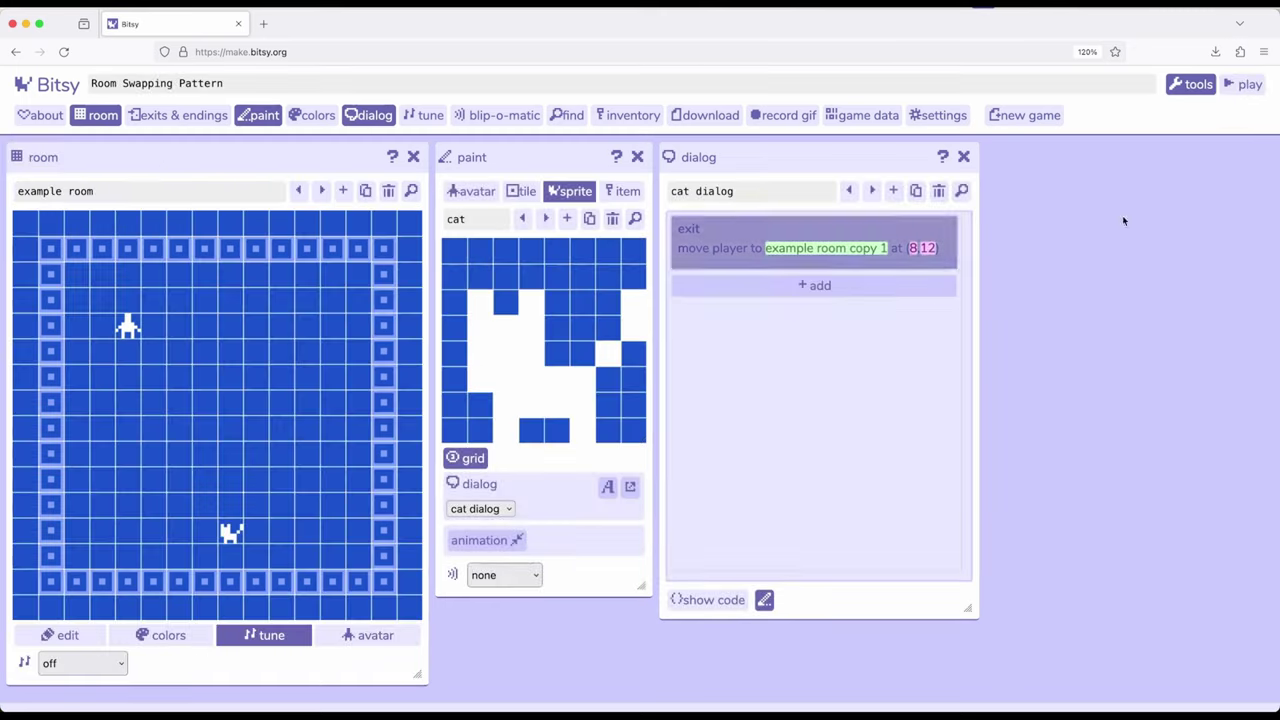